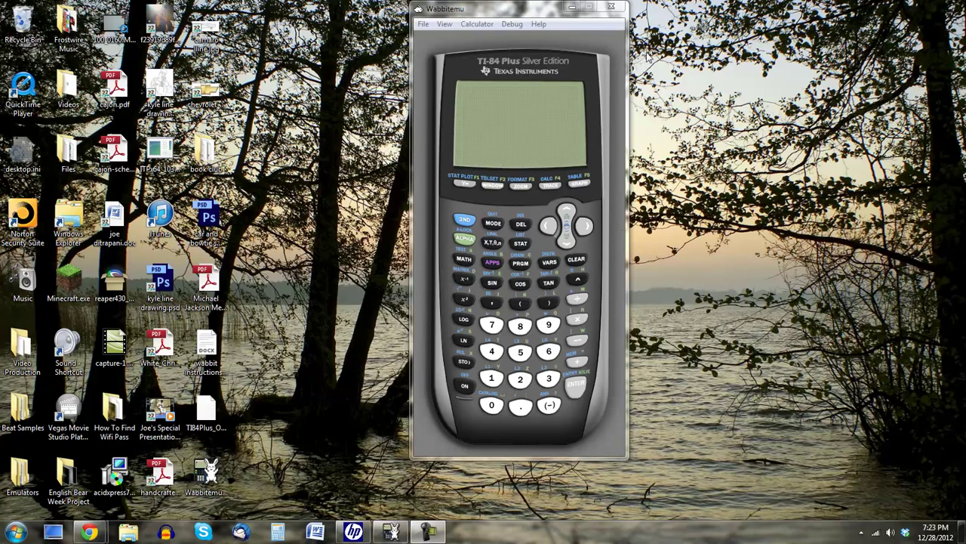
# Reposition the calculator window, enter 45697 on the keypad as a test and clear the entry.
pyautogui.moveTo(530, 11); pyautogui.dragTo(468, 50)
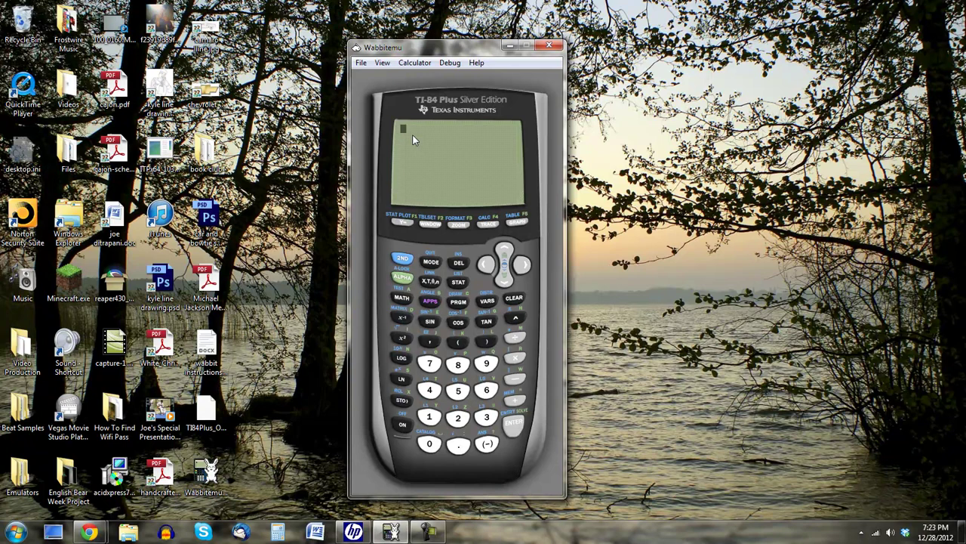
pyautogui.click(429, 390)
pyautogui.click(457, 391)
pyautogui.click(486, 390)
pyautogui.click(487, 364)
pyautogui.click(429, 364)
pyautogui.click(514, 298)
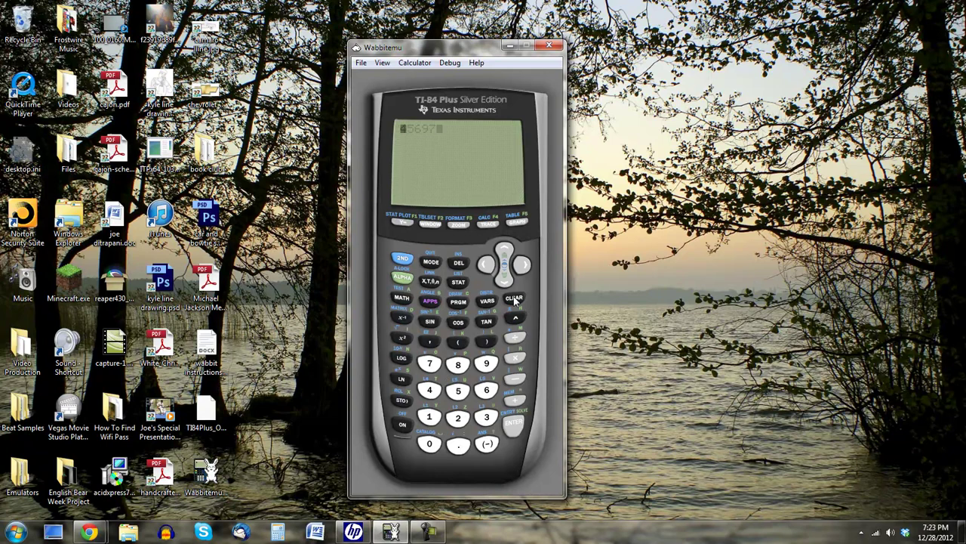
# Open the statistics list editor to examine the data in lists L1 and L2.
pyautogui.click(458, 282)
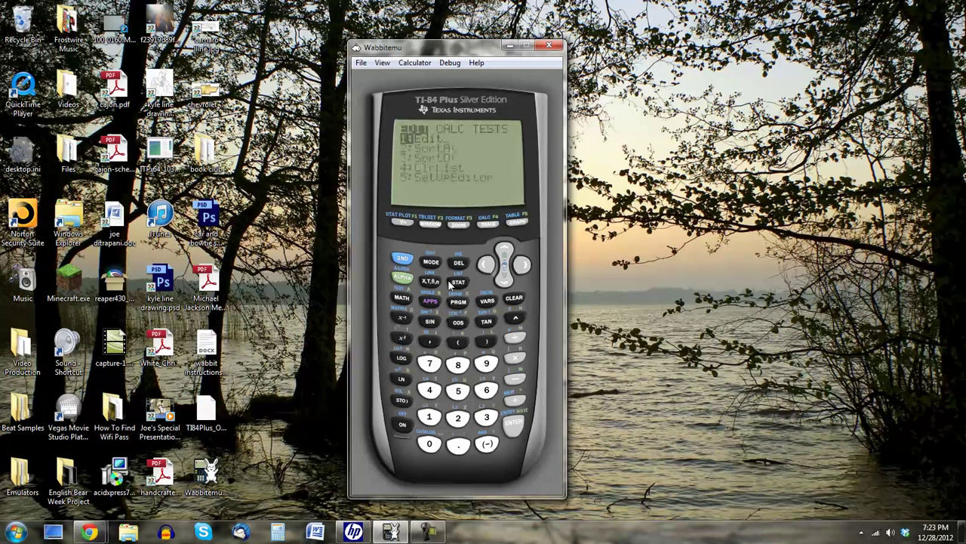
pyautogui.click(522, 265)
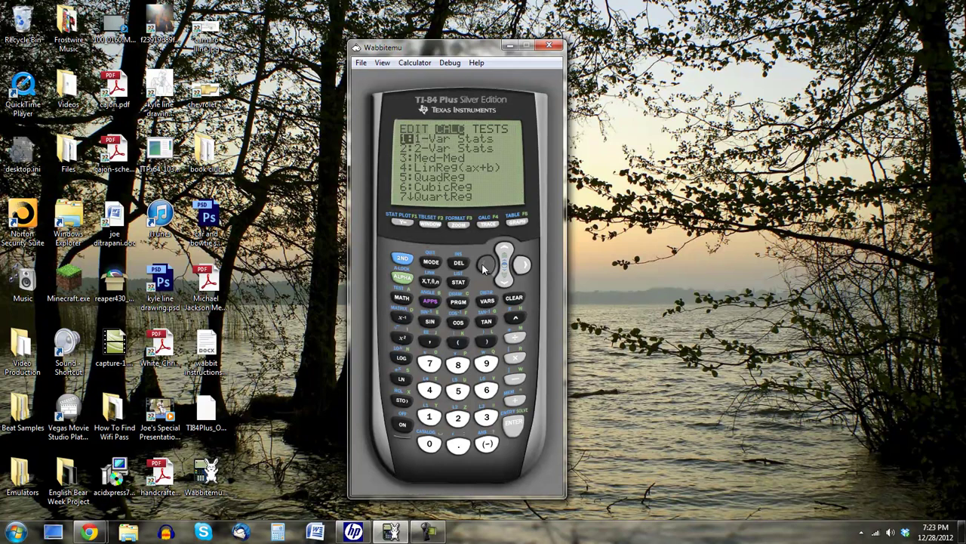
pyautogui.click(485, 263)
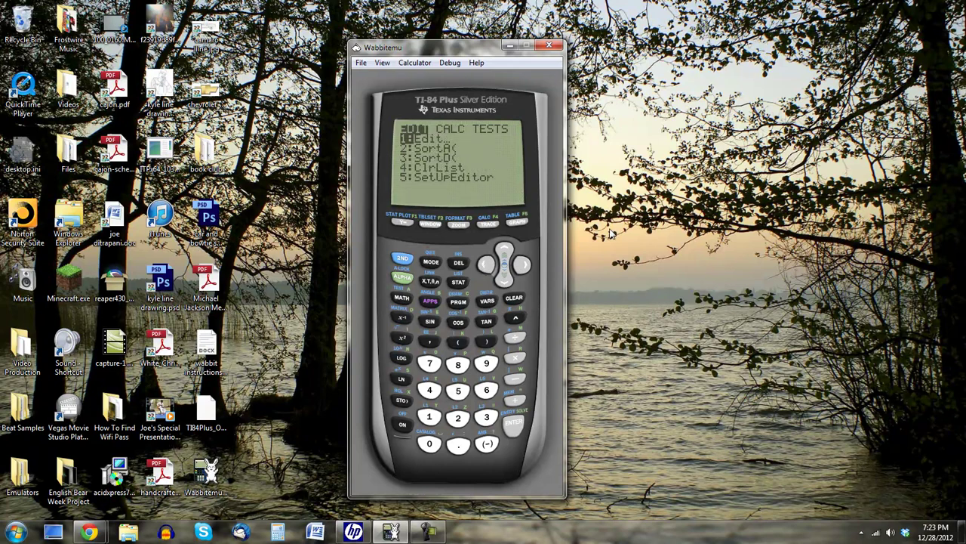
pyautogui.click(523, 415)
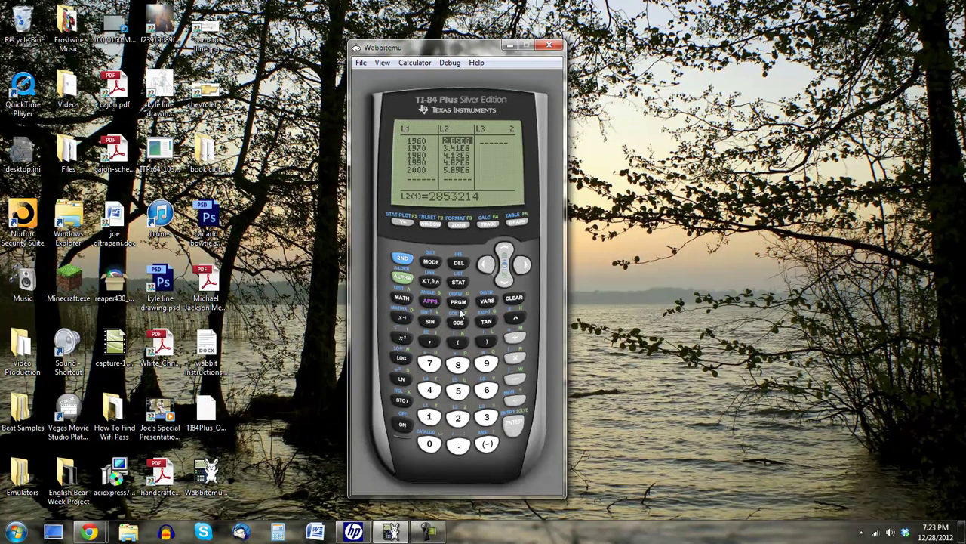
# Calculate the LinReg(ax+b) linear regression from lists L1 and L2.
pyautogui.click(458, 282)
pyautogui.click(522, 265)
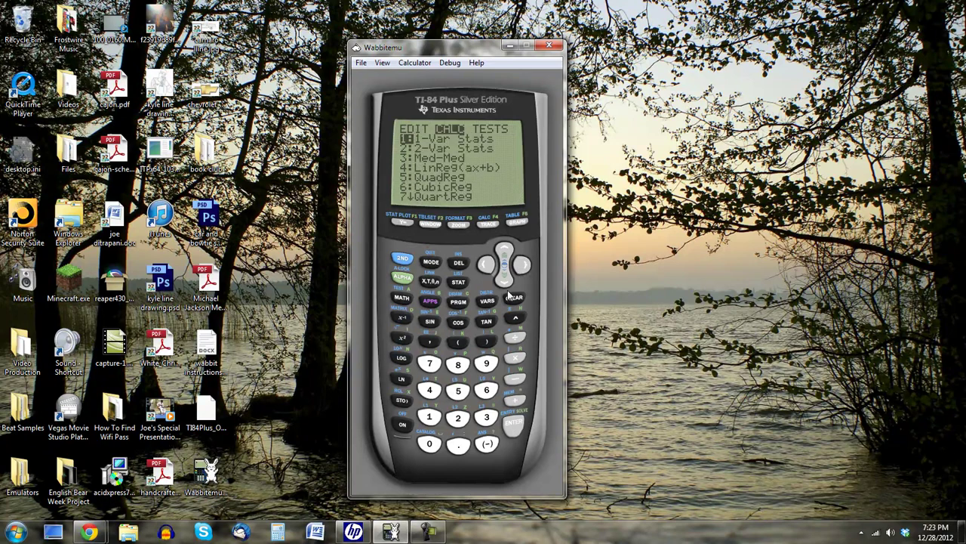
pyautogui.click(506, 284)
pyautogui.click(429, 393)
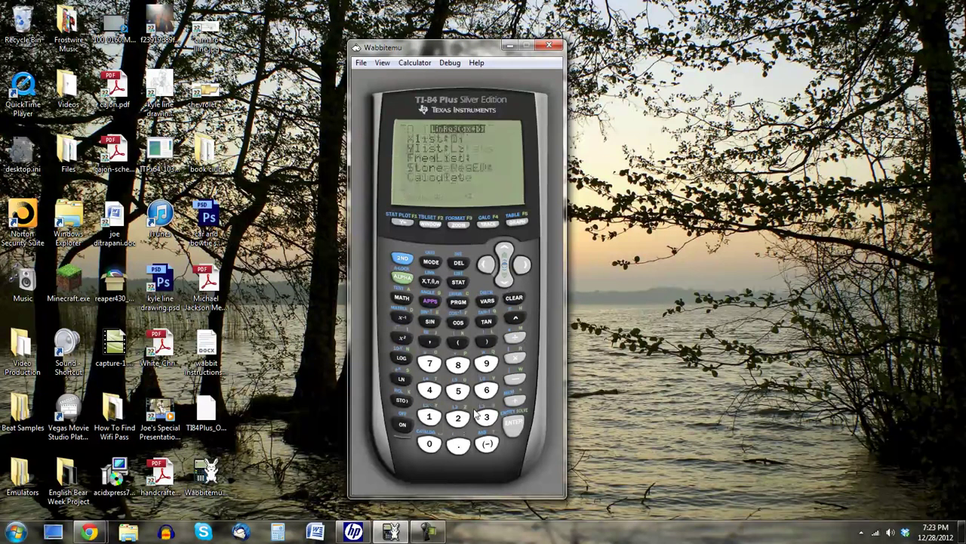
pyautogui.click(514, 425)
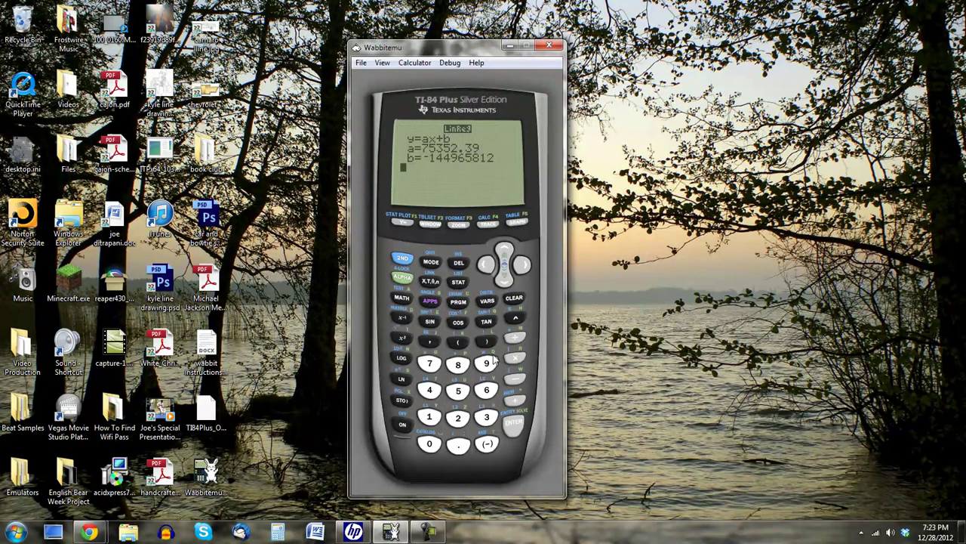
# Clear the regression output, check the calculator's applications list and return to an empty home screen.
pyautogui.click(514, 302)
pyautogui.click(413, 256)
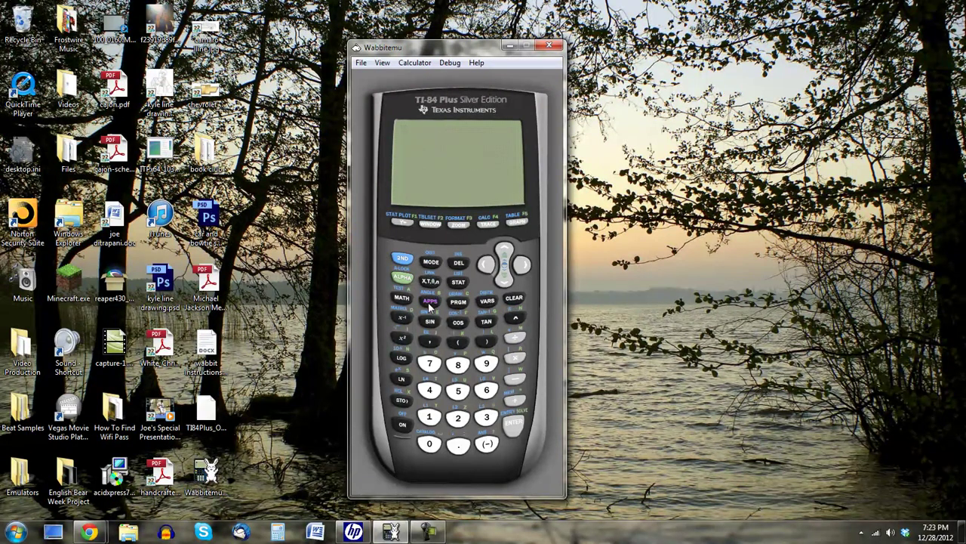
pyautogui.click(434, 299)
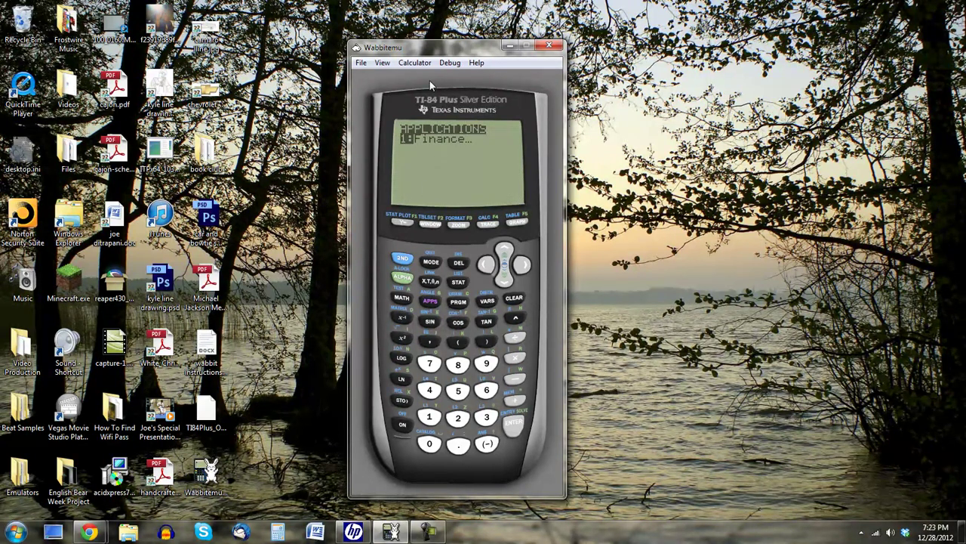
pyautogui.click(407, 259)
pyautogui.click(428, 265)
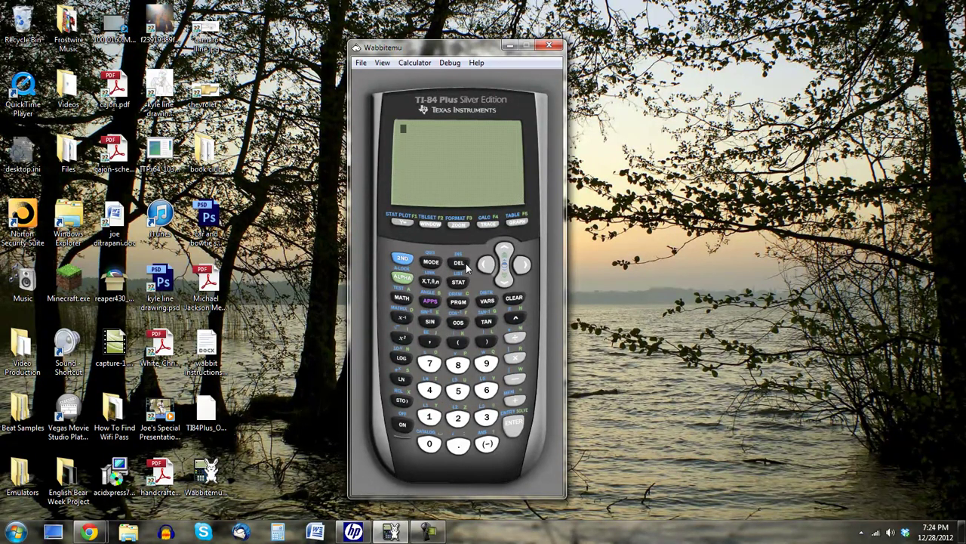
pyautogui.click(428, 323)
pyautogui.click(512, 298)
# Switch to Chrome and review the TI-84 Plus family Operating System download page on the Texas Instruments site.
pyautogui.moveTo(89, 532)
pyautogui.click(128, 443)
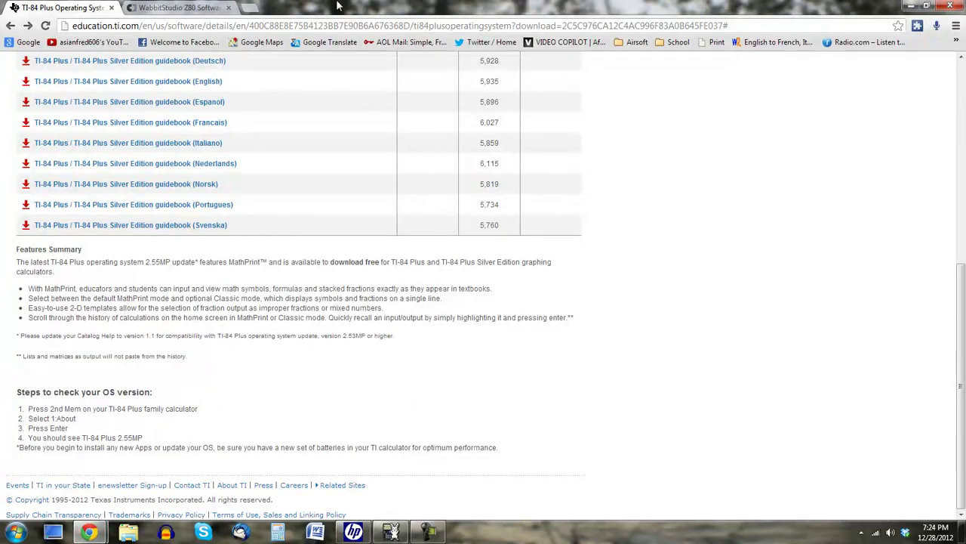
pyautogui.click(181, 8)
pyautogui.click(109, 6)
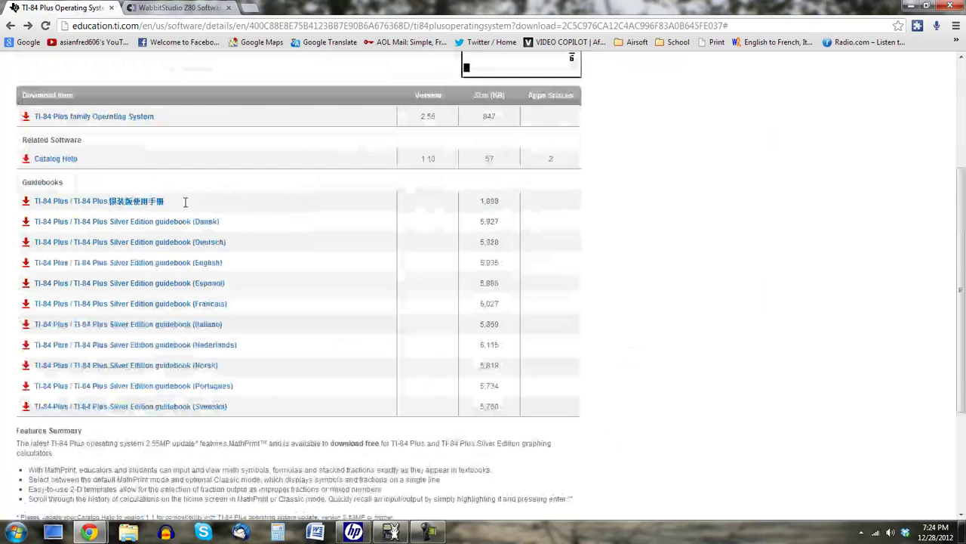
pyautogui.scroll(5, 188, 201)
pyautogui.click(9, 26)
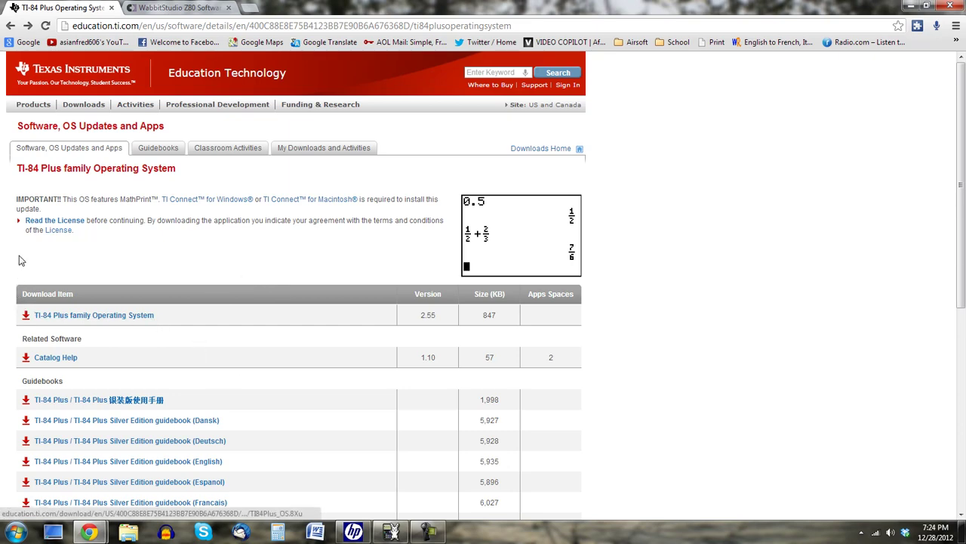
pyautogui.click(10, 27)
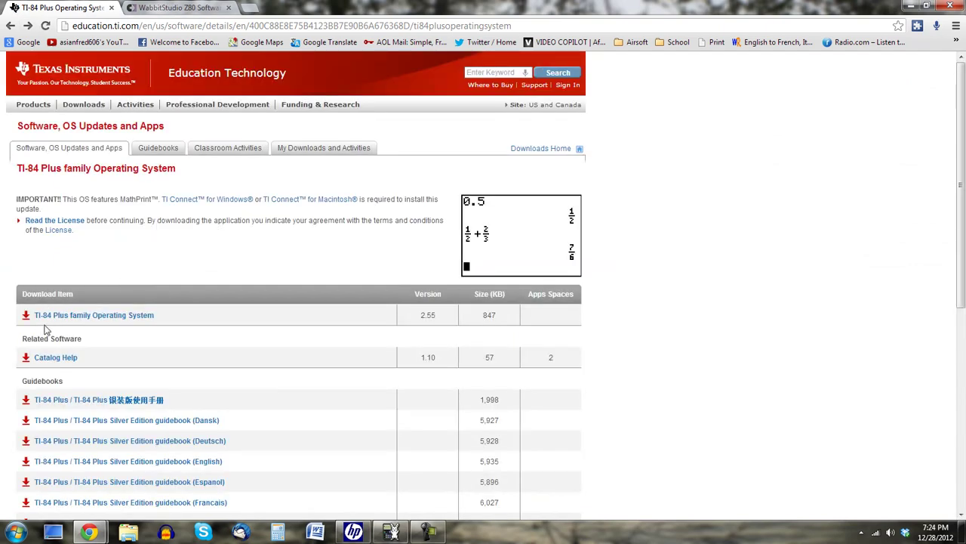
pyautogui.moveTo(48, 199); pyautogui.dragTo(97, 199)
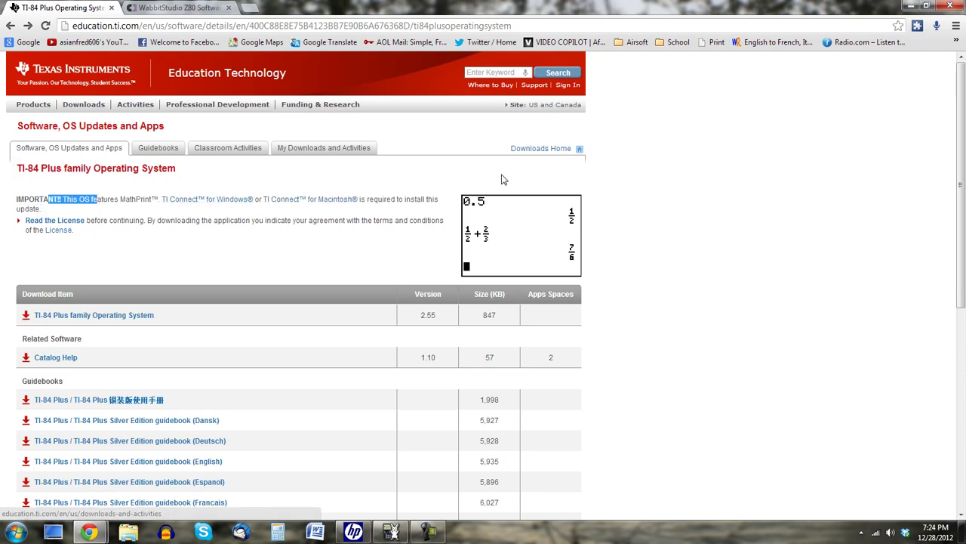
# Start the Wabbitemu download from the WabbitStudio Z80 Software Tools page and cancel saving the file.
pyautogui.click(306, 273)
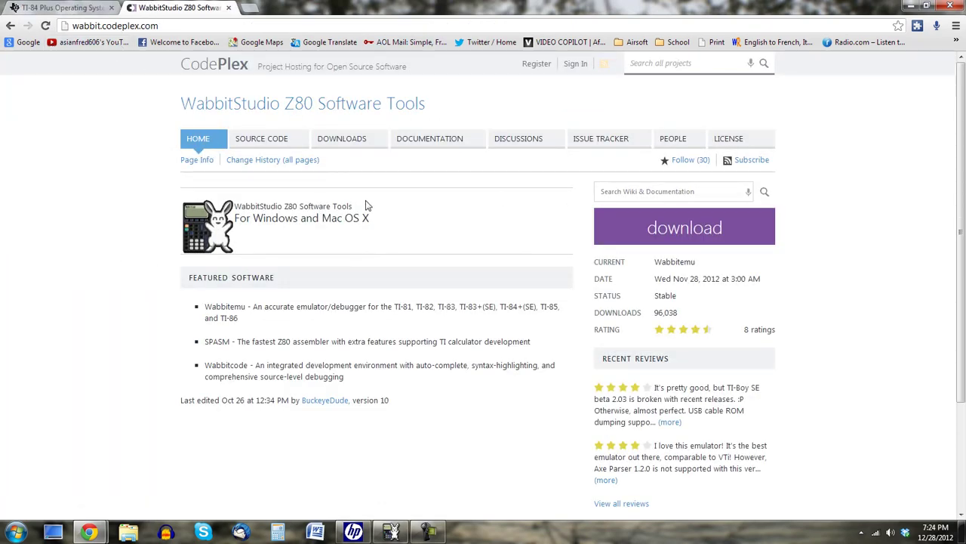
pyautogui.click(675, 240)
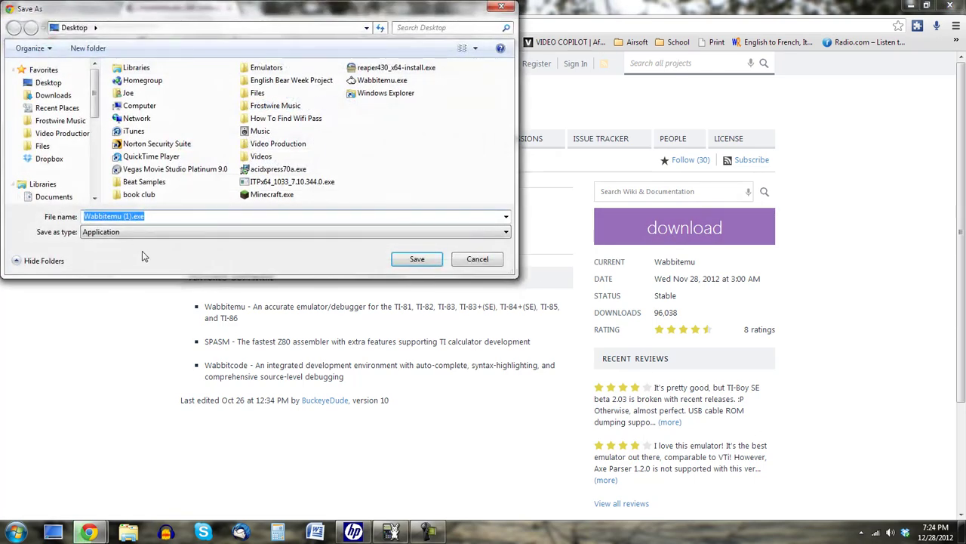
pyautogui.click(501, 6)
# Show the desktop, try running Wabbitemu from there and close its open emulator window.
pyautogui.press('super+d')
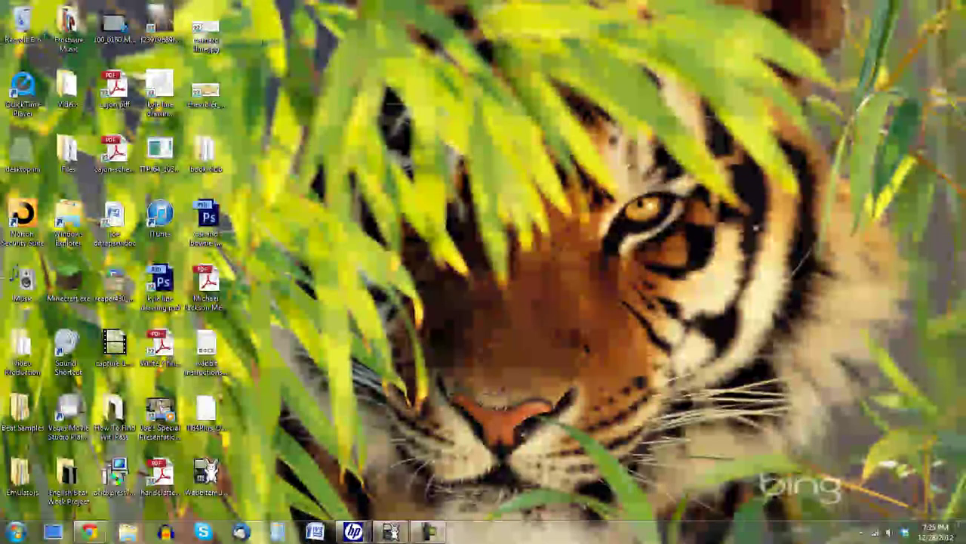
pyautogui.doubleClick(188, 495)
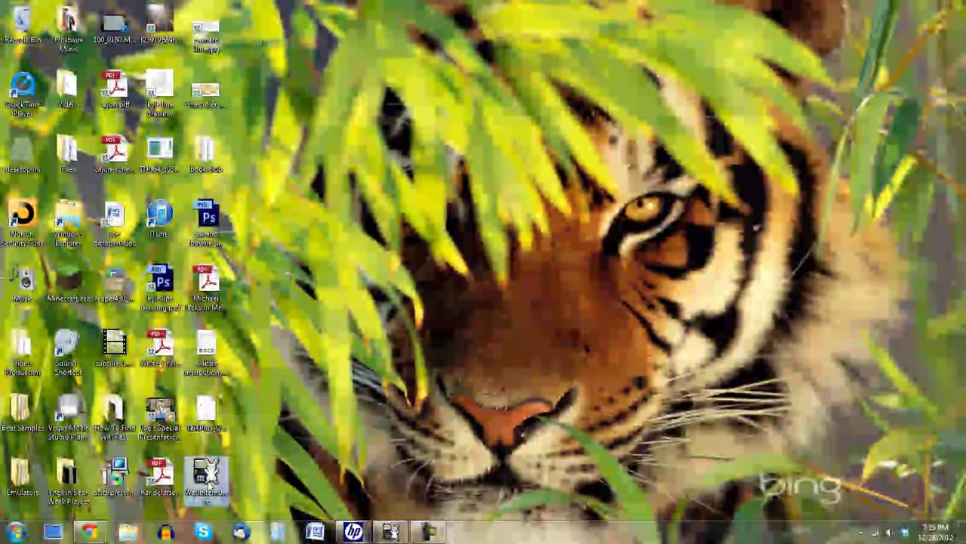
pyautogui.click(519, 278)
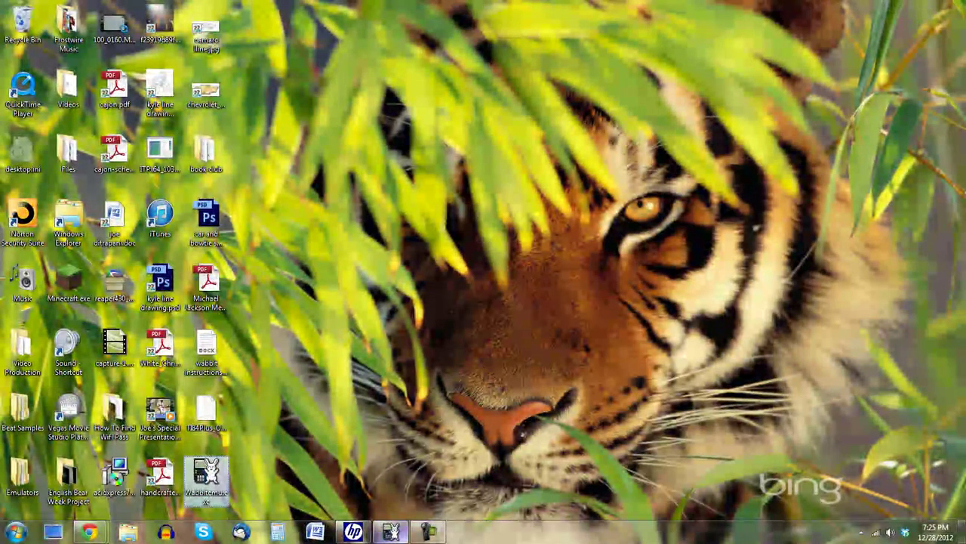
pyautogui.moveTo(391, 532)
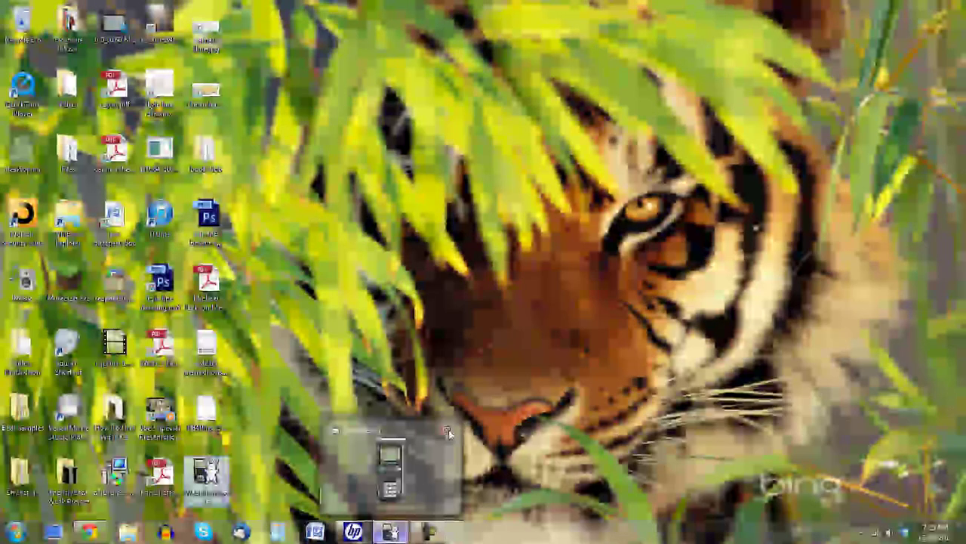
pyautogui.click(448, 429)
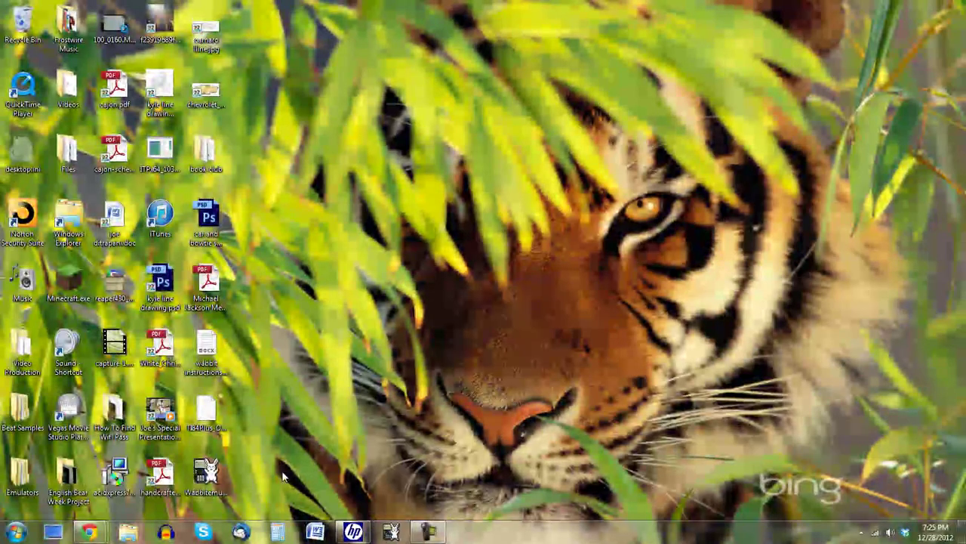
# Run Wabbitemu.exe from the desktop, approving the security prompt, and reposition its setup wizard.
pyautogui.doubleClick(217, 481)
pyautogui.click(520, 278)
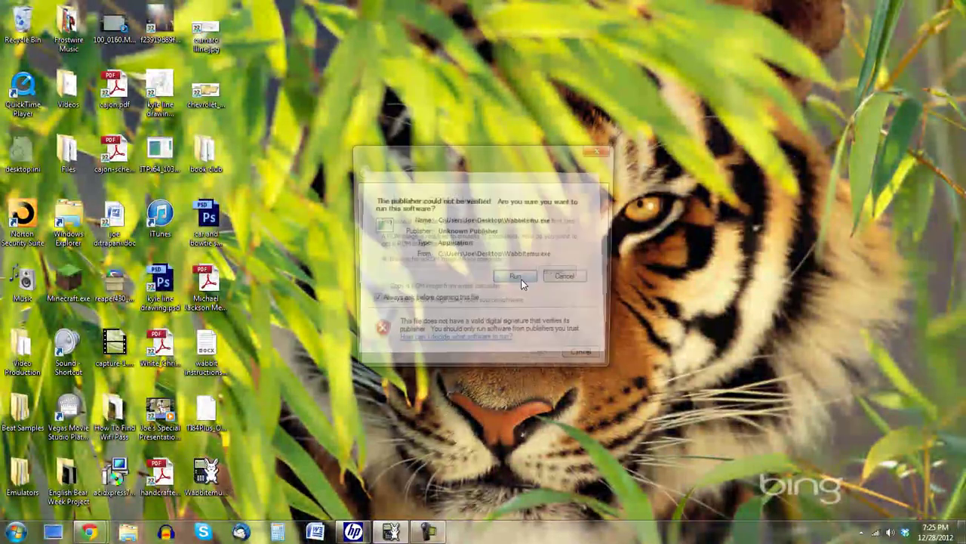
pyautogui.moveTo(437, 167); pyautogui.dragTo(445, 128)
# Choose to create a ROM image using open source software for the TI-84 Plus SE model.
pyautogui.click(385, 220)
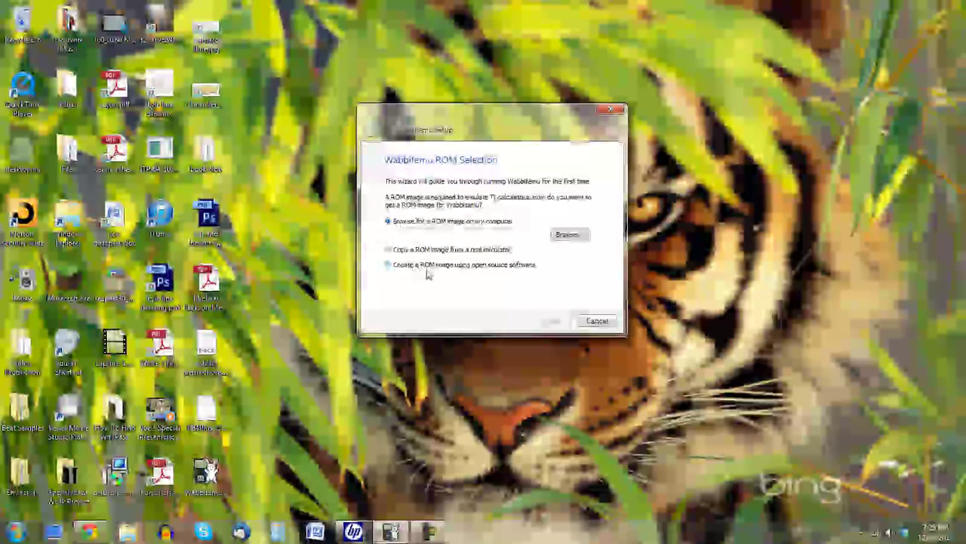
pyautogui.click(501, 273)
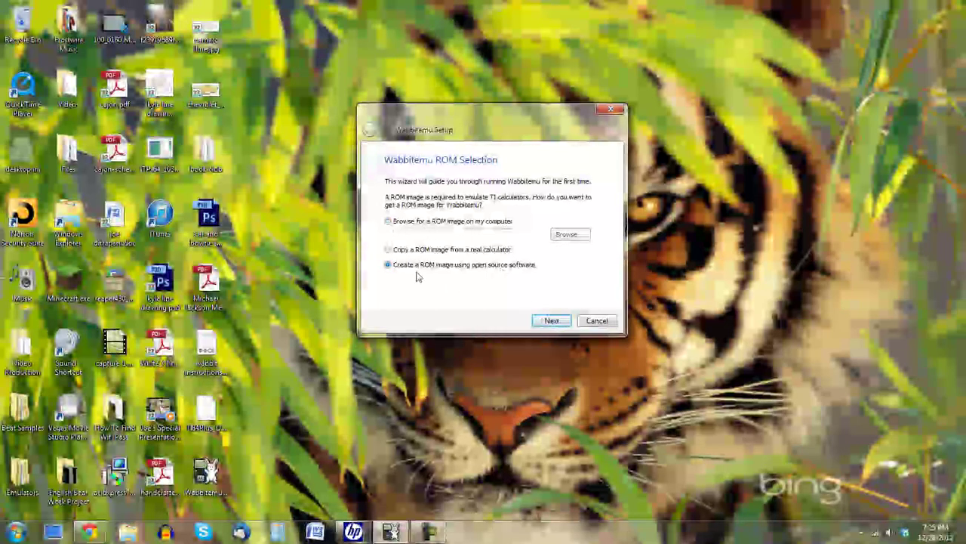
pyautogui.click(550, 320)
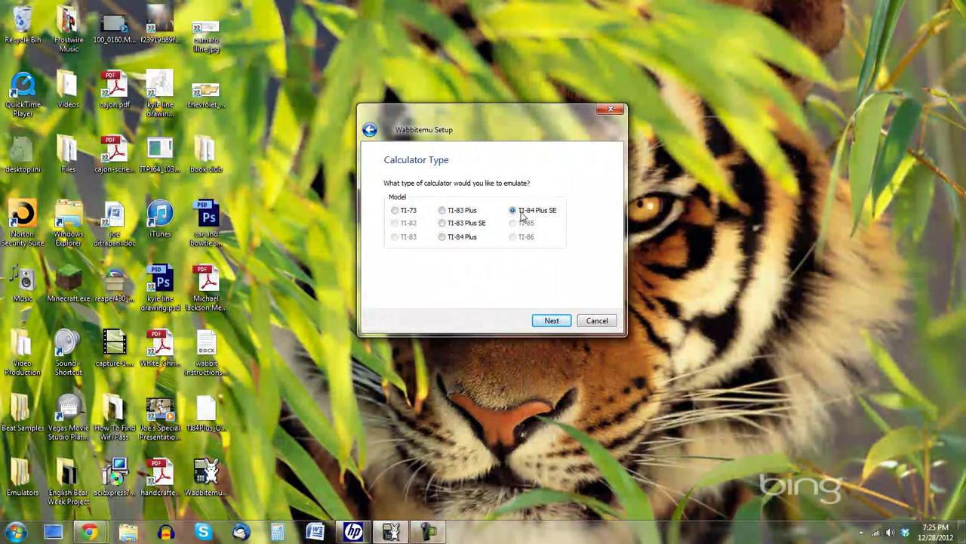
pyautogui.click(542, 322)
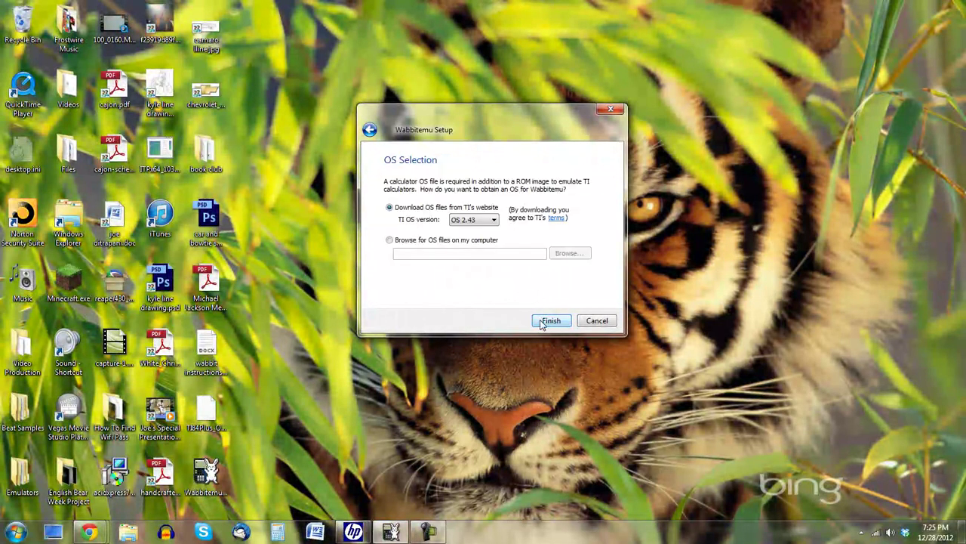
# Choose the OS file TI84Plus_OS.8Xu on the desktop as the calculator's operating system.
pyautogui.click(390, 240)
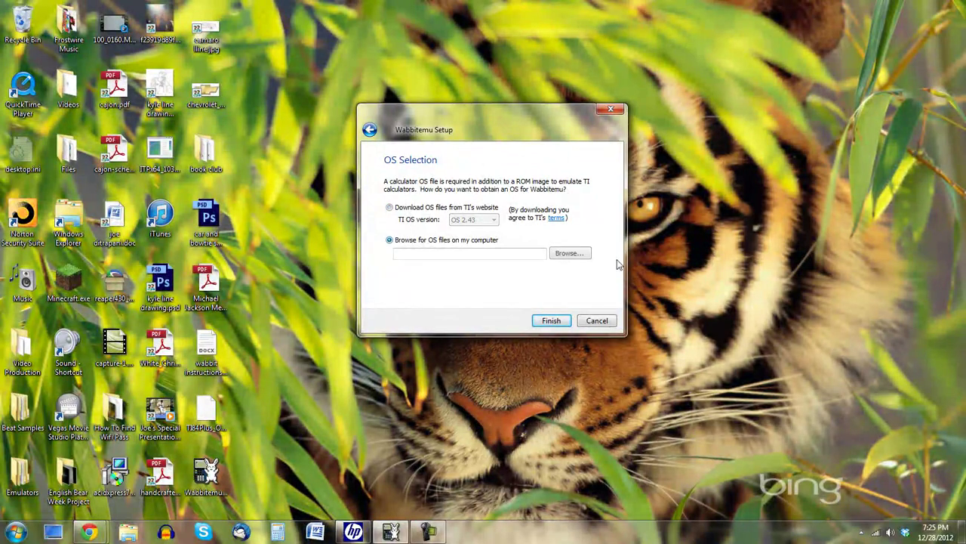
pyautogui.click(570, 254)
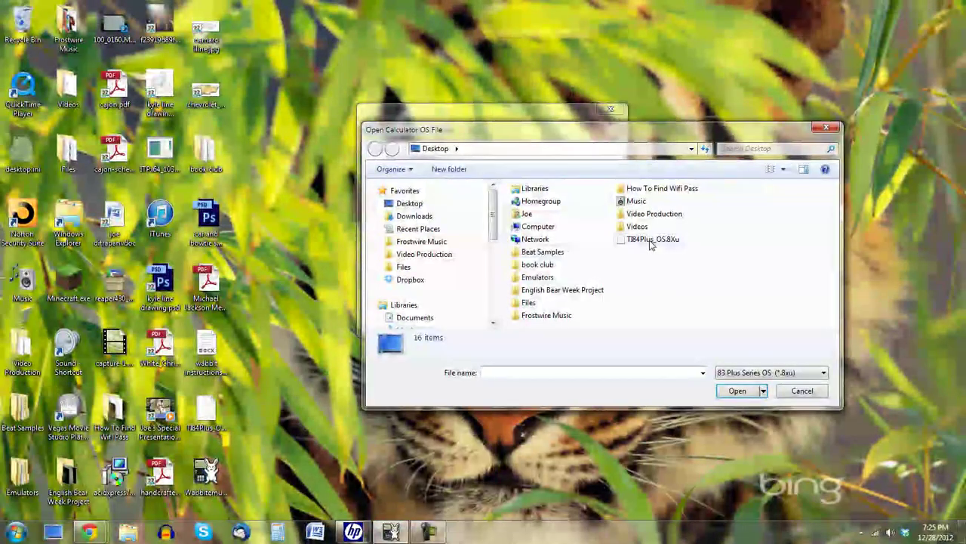
pyautogui.click(651, 240)
pyautogui.click(727, 390)
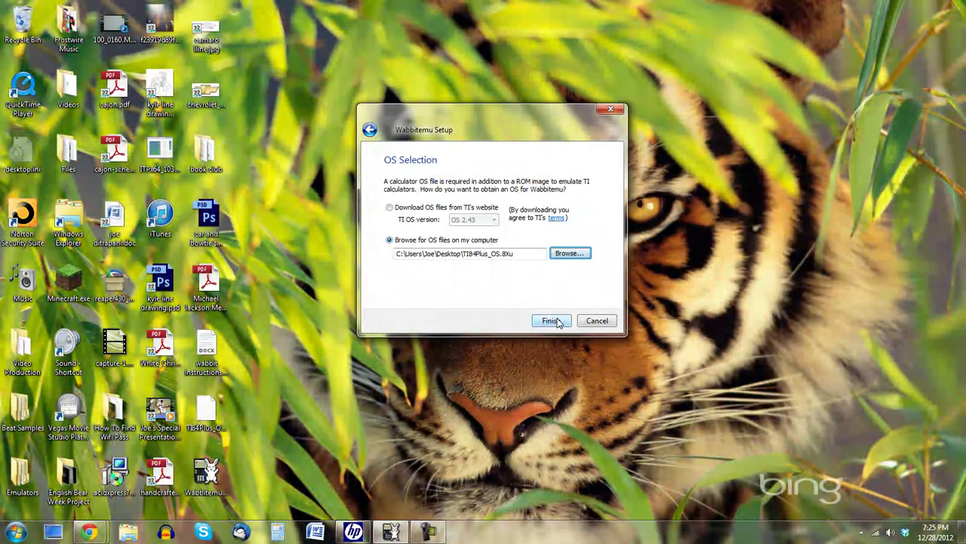
# Finish the setup and save the exported ROM on the desktop as TI84PLUSSEROM.
pyautogui.click(551, 321)
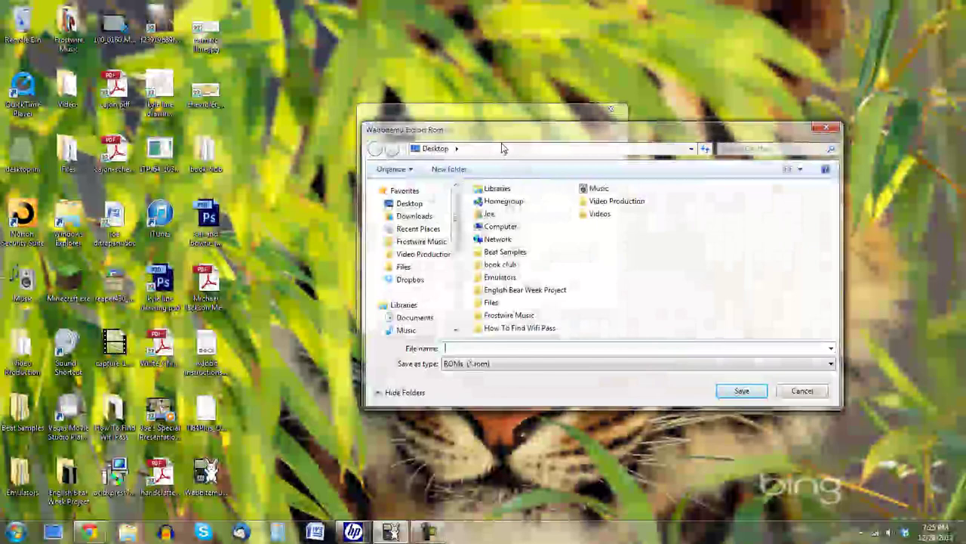
pyautogui.write('TI84PL')
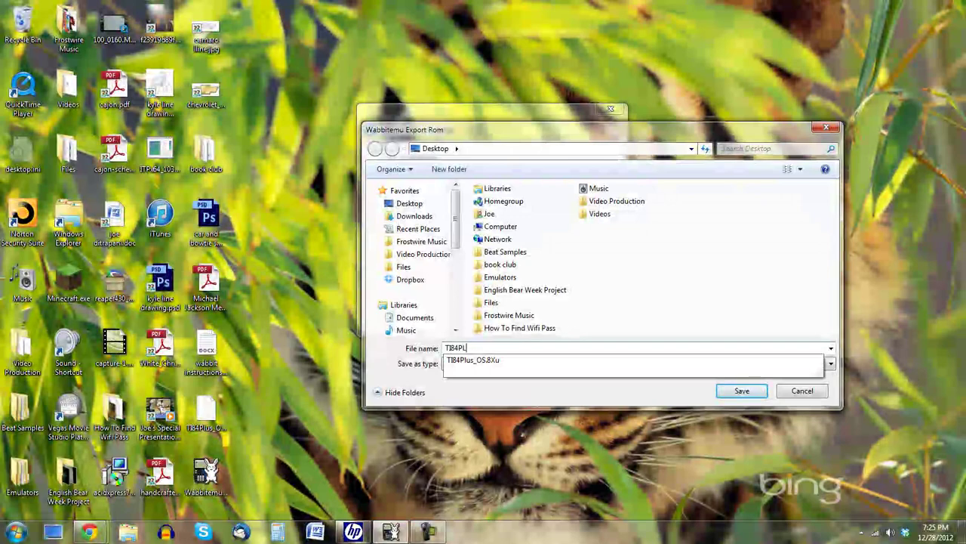
pyautogui.write('USSE')
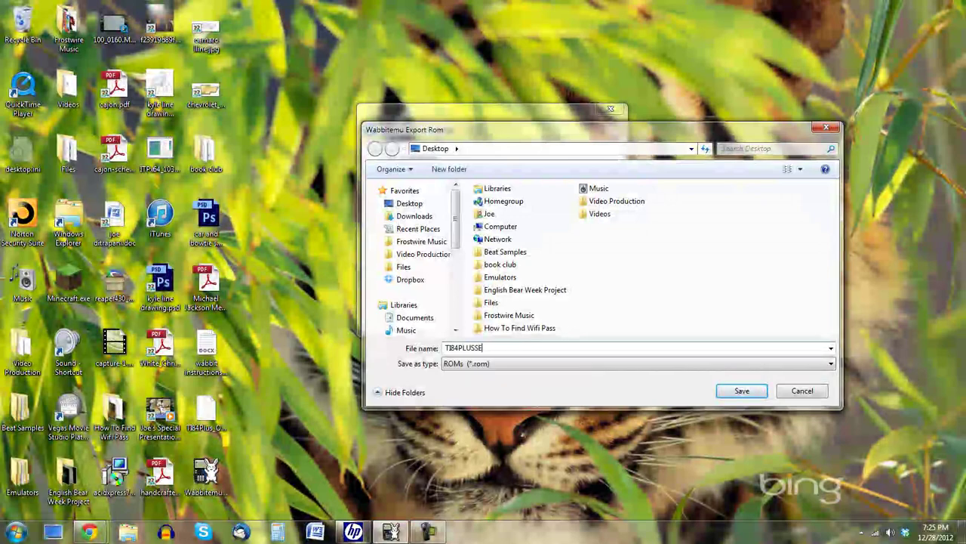
pyautogui.write('ROM')
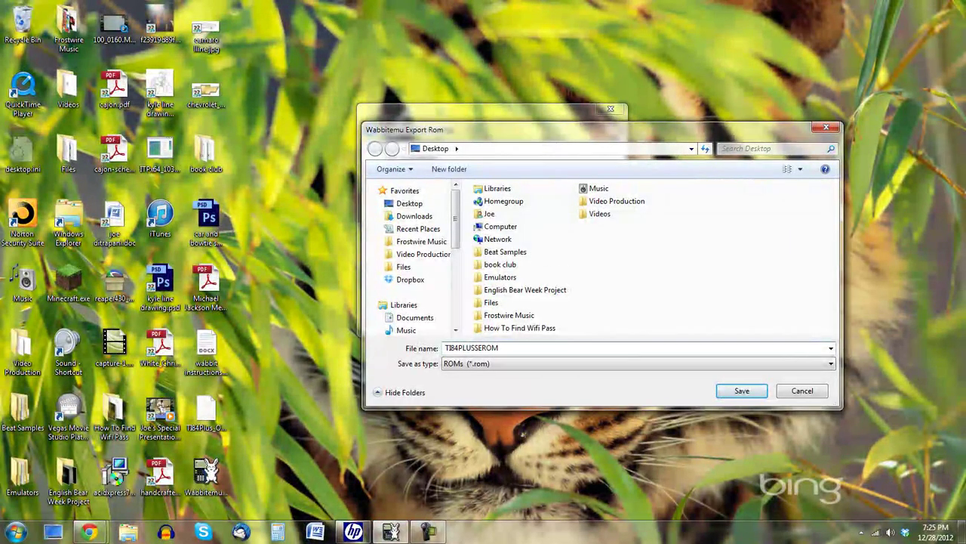
pyautogui.click(747, 397)
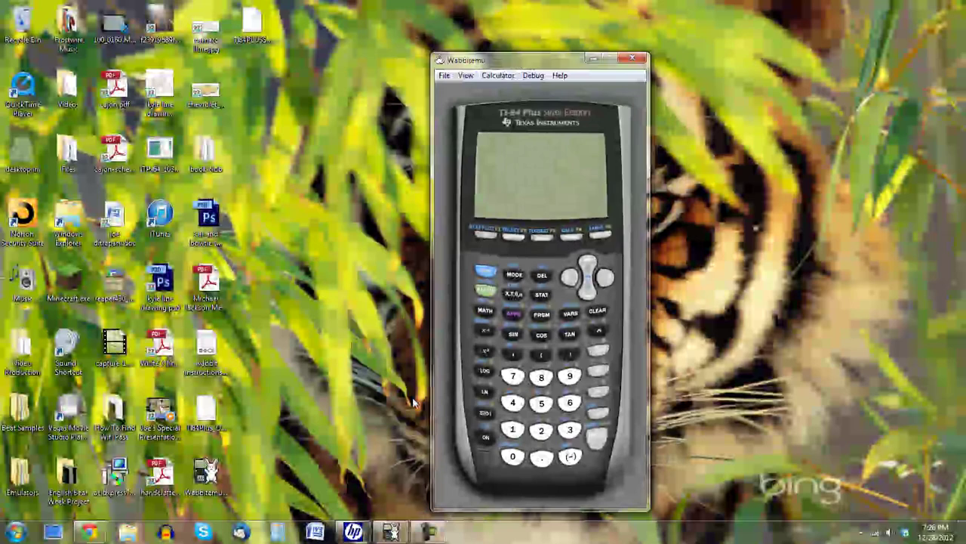
# Turn on the emulated calculator, clear its startup screen, and test the 7 key before clearing the entry.
pyautogui.click(486, 436)
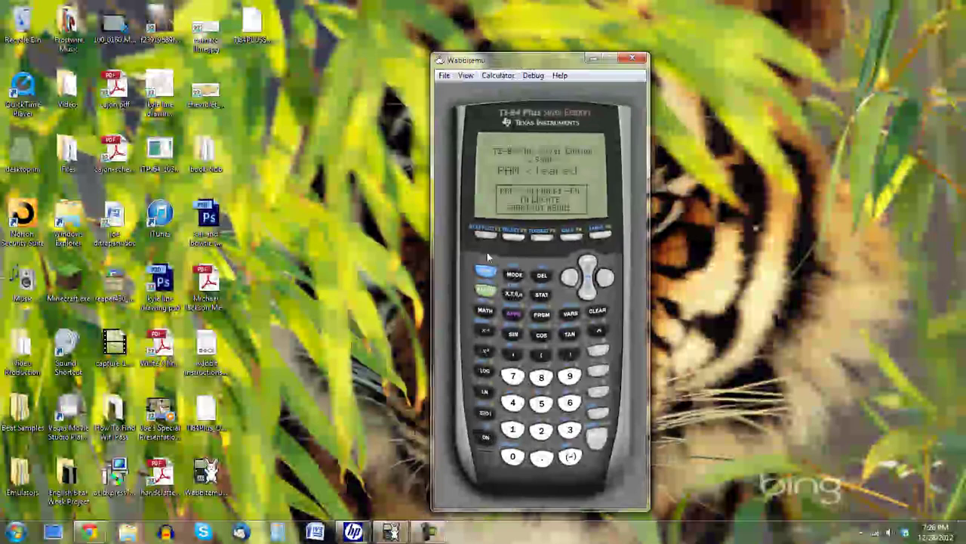
pyautogui.click(597, 309)
pyautogui.click(517, 379)
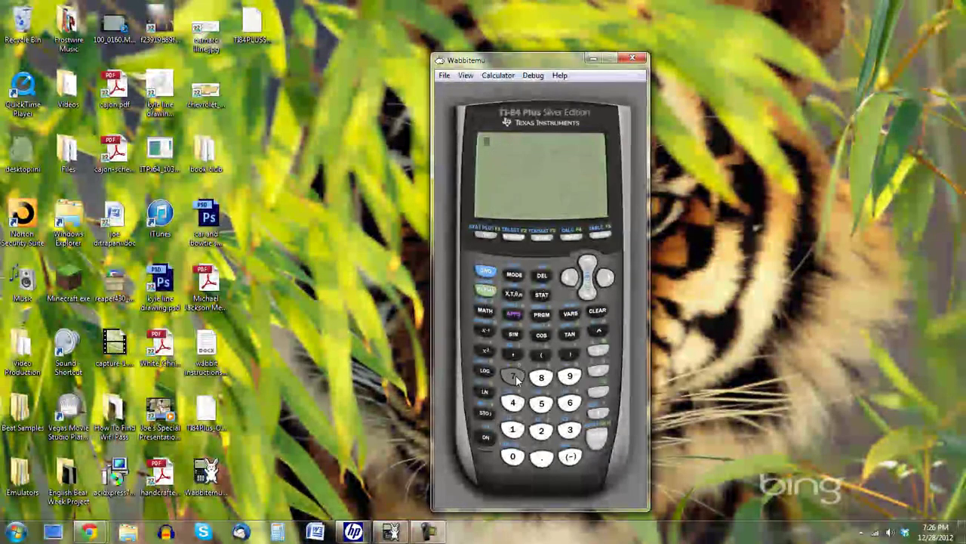
pyautogui.click(599, 313)
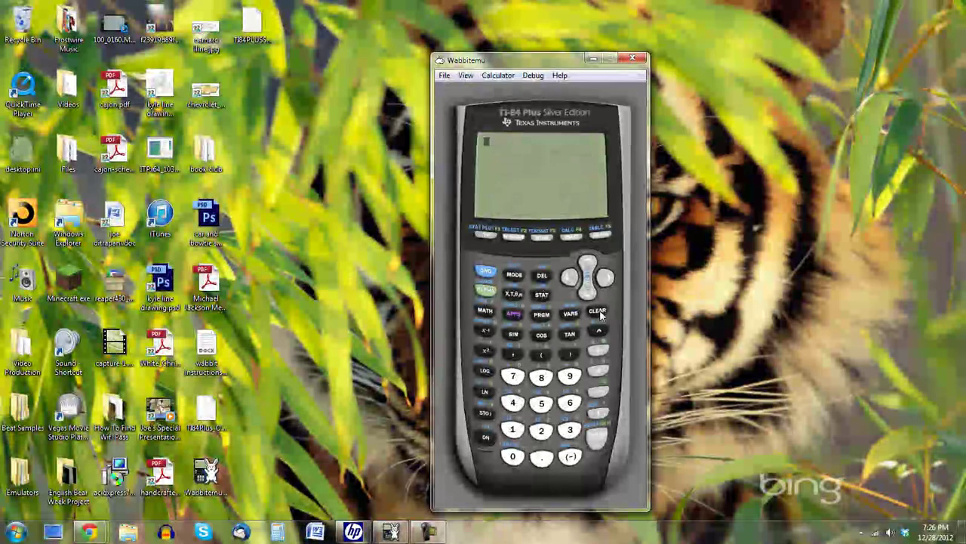